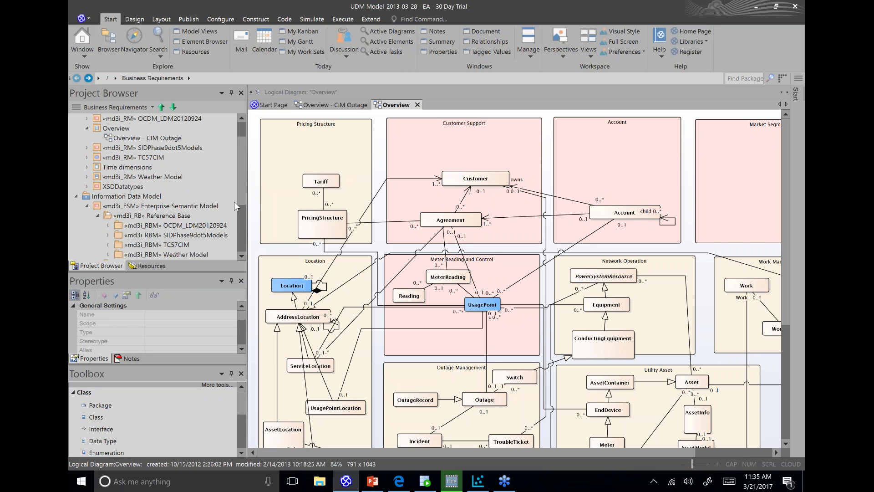
left_click_drag(241, 192, 240, 180)
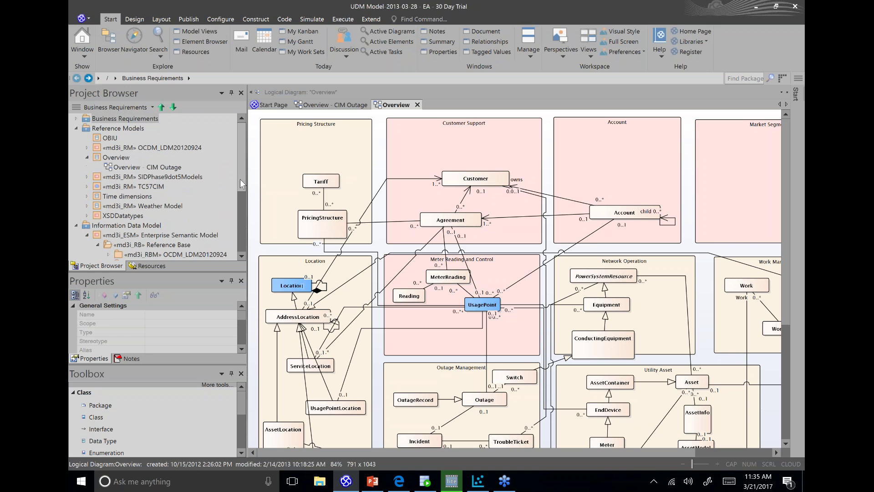
left_click(87, 187)
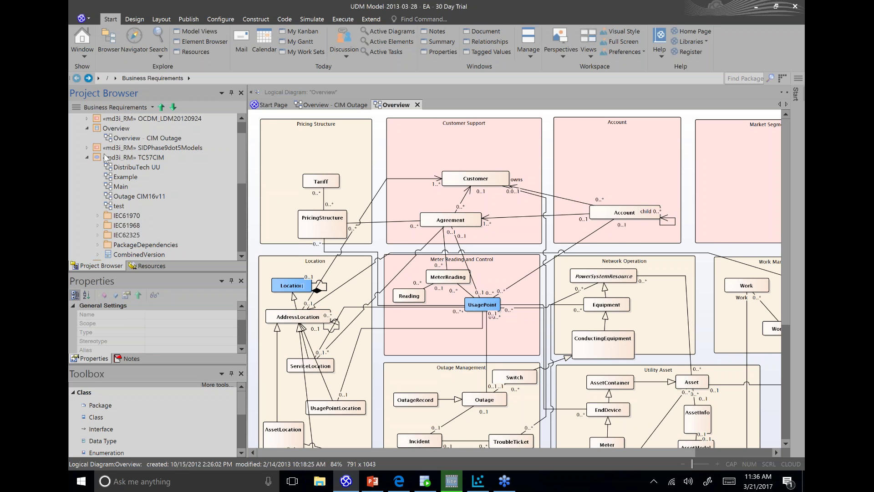
left_click(88, 157)
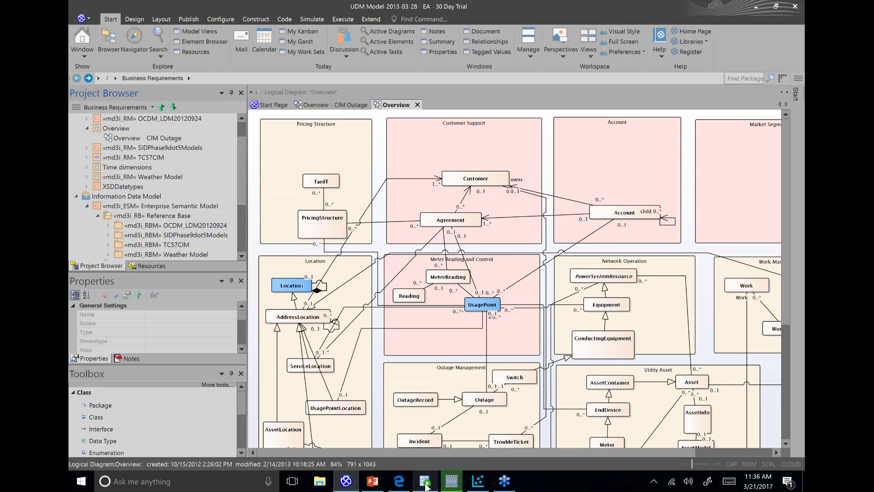
mouse_move(430, 486)
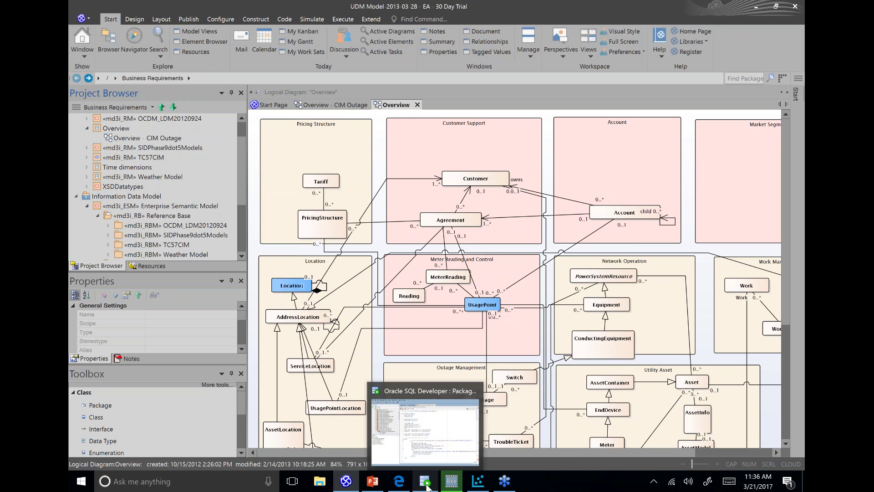
Step: Bring the main.swf Oracle Utilities Data Model presentation window to the front
mouse_move(403, 487)
left_click(452, 481)
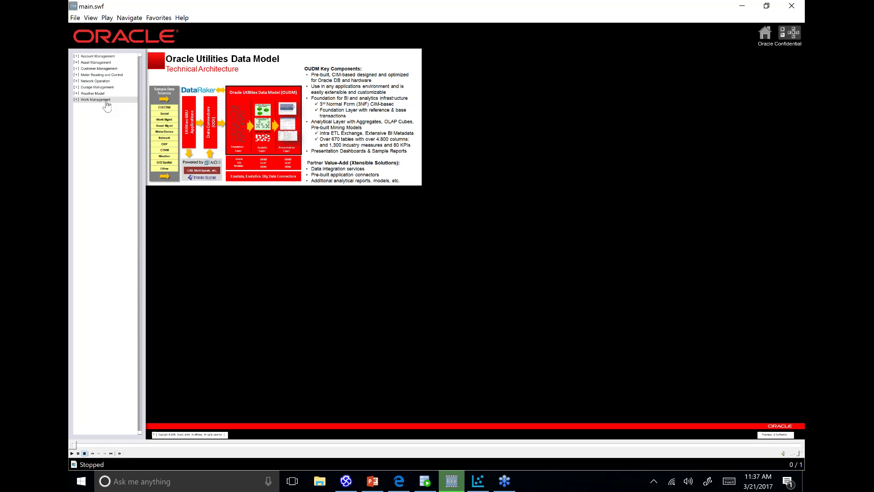
Step: Expand Asset Management and browse the Asset diagram's Asset Location entity, then return to the tree
left_click(101, 63)
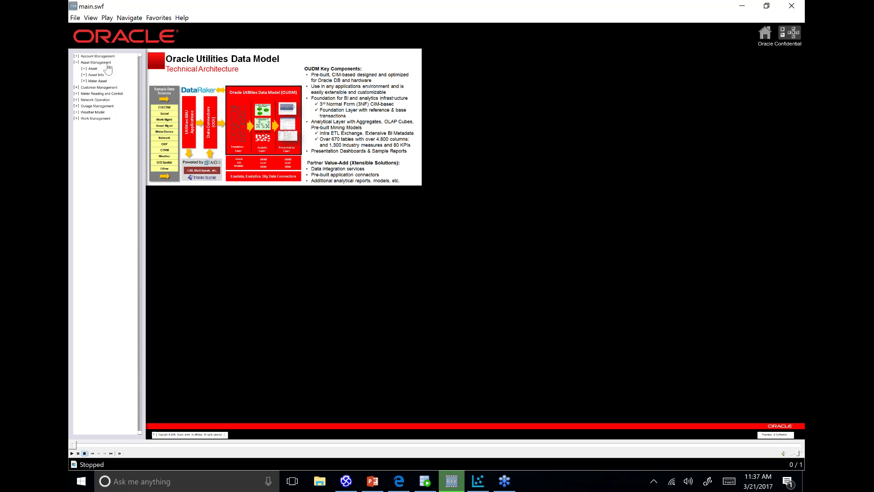
left_click(93, 69)
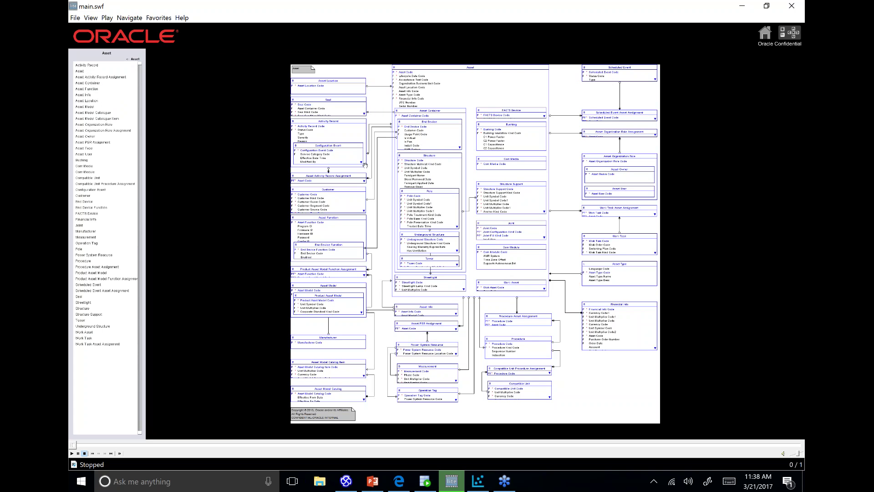
left_click(92, 102)
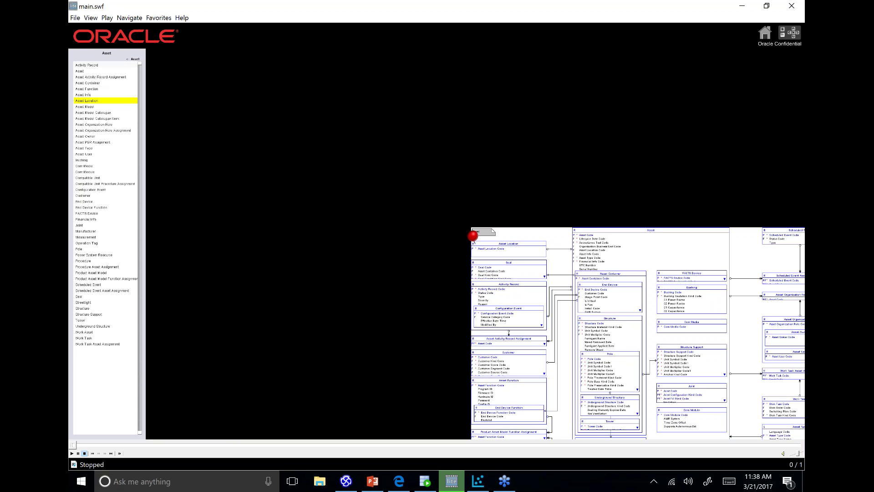
left_click(133, 59)
left_click(92, 68)
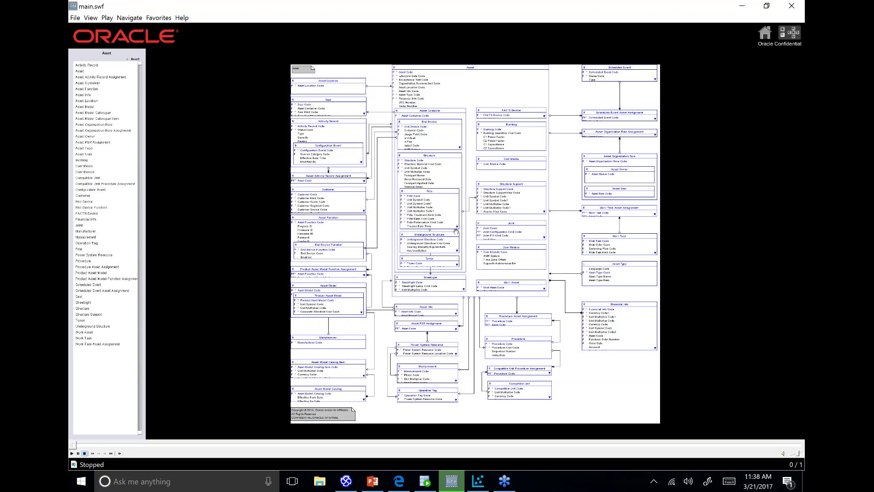
left_click(137, 63)
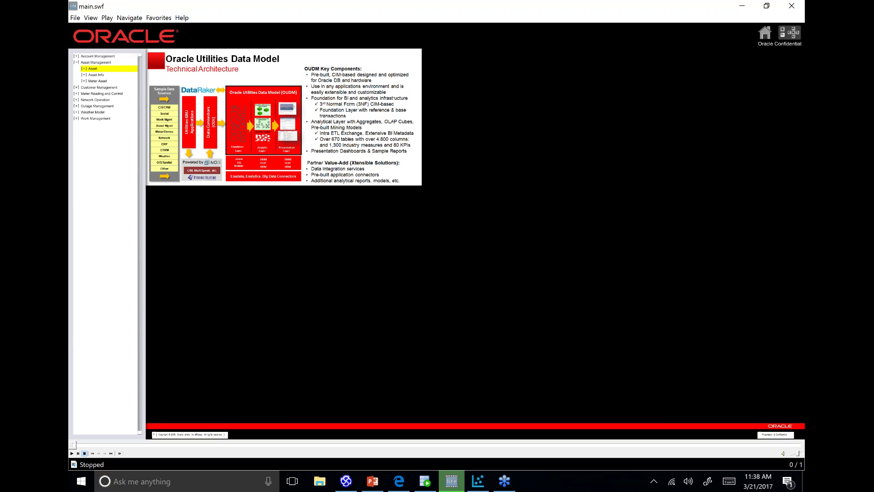
Step: Collapse Asset Management, expand Network Operation, then return to the SQL Developer window
left_click(77, 63)
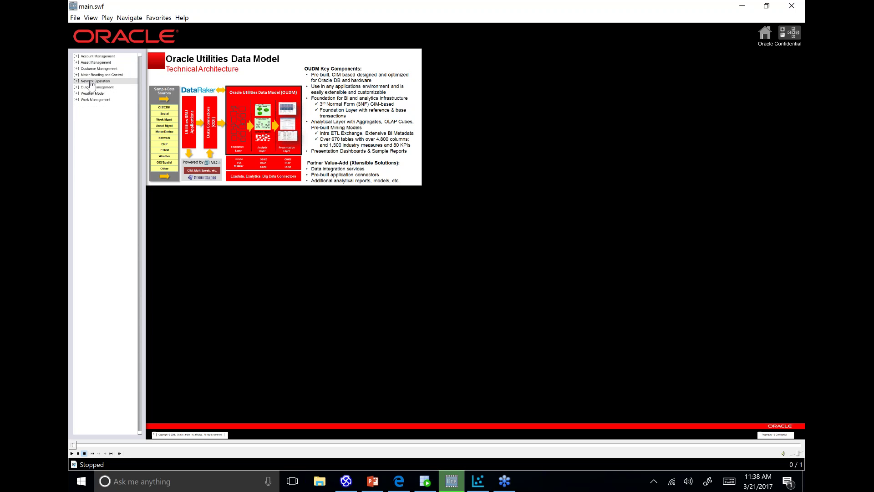
left_click(91, 82)
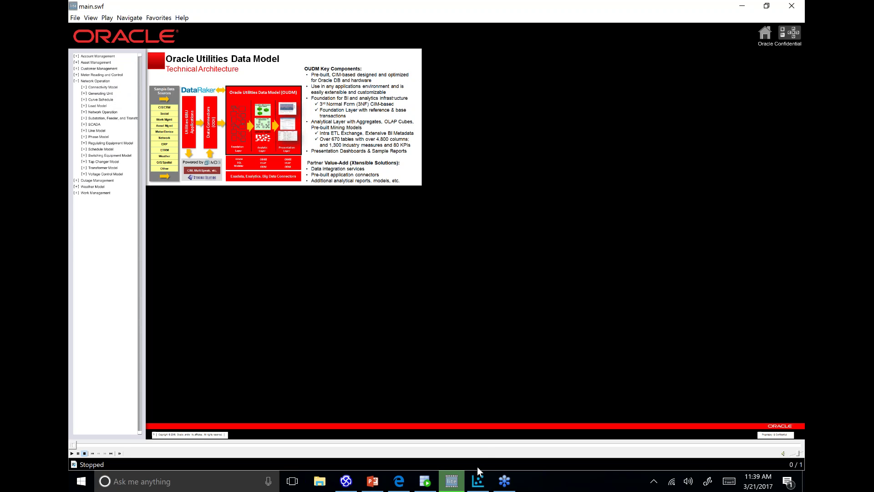
left_click(427, 482)
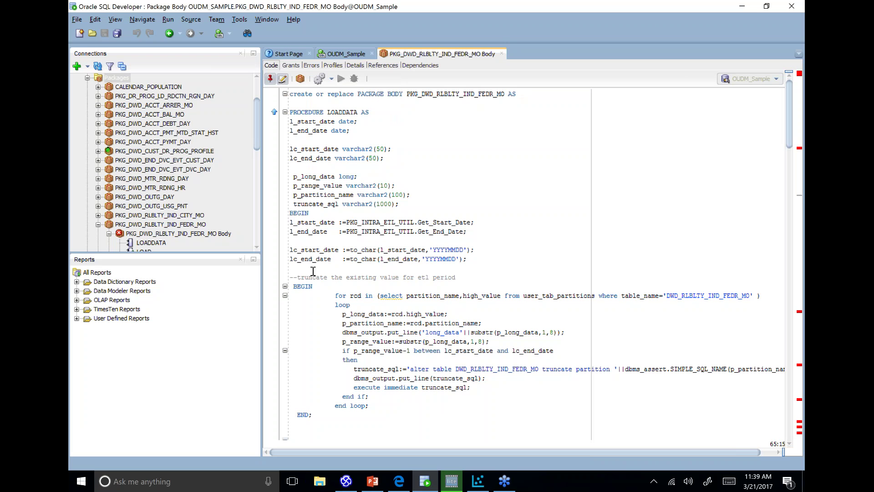
Step: Review the OUDM_Sample tables and PKG_DWD_RLBLTY_IND_FEDR_MO package, then switch to Data Visualization Desktop
left_click(257, 125)
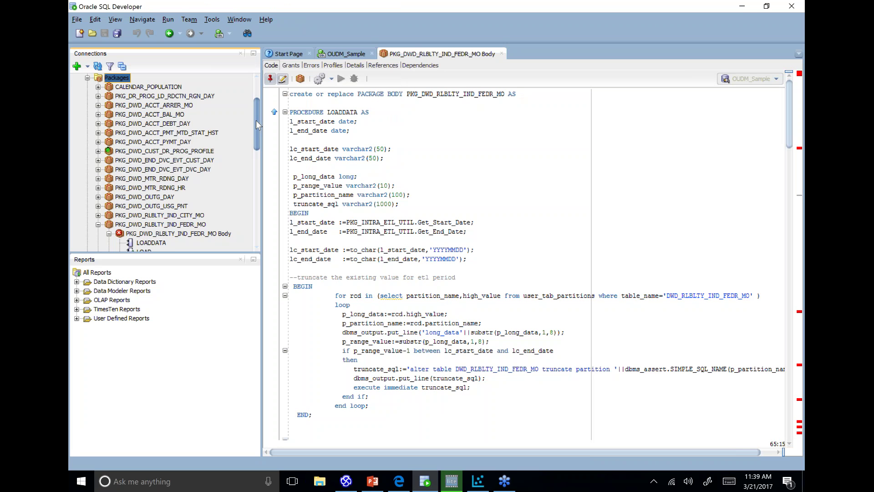
left_click_drag(258, 124, 257, 100)
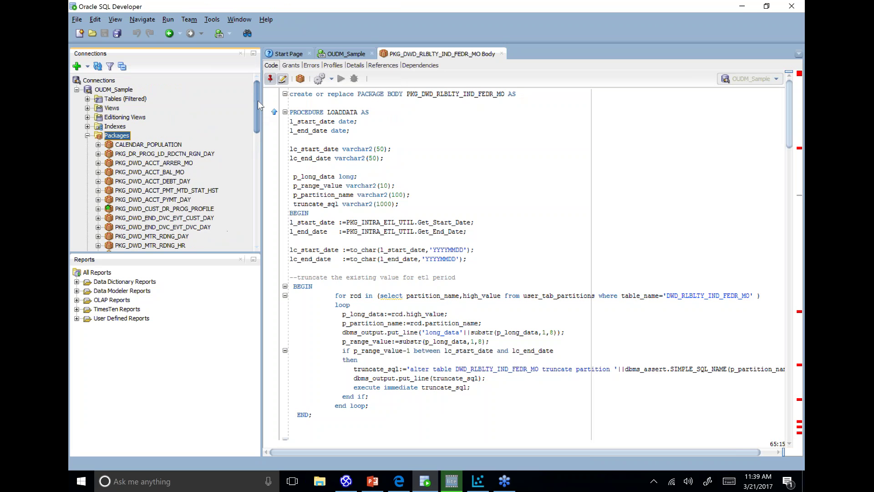
left_click(87, 99)
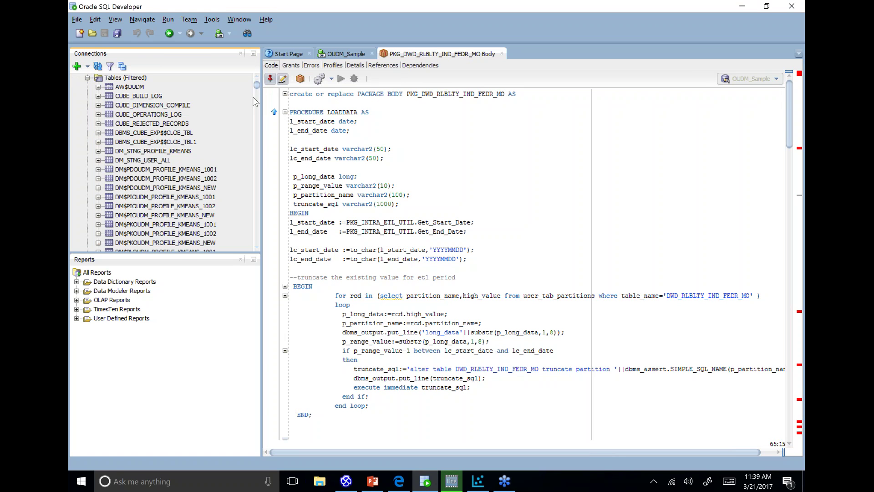
left_click_drag(257, 86, 258, 100)
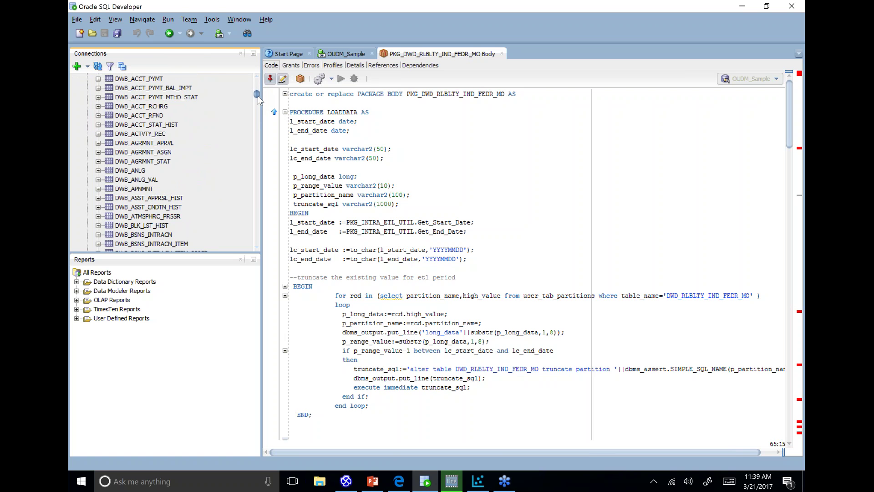
scroll(258, 100, "down", 1)
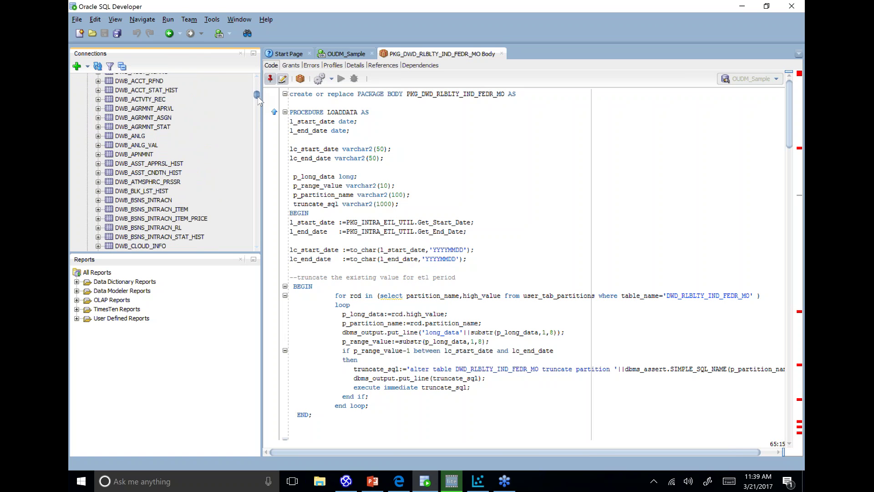
left_click_drag(258, 101, 257, 84)
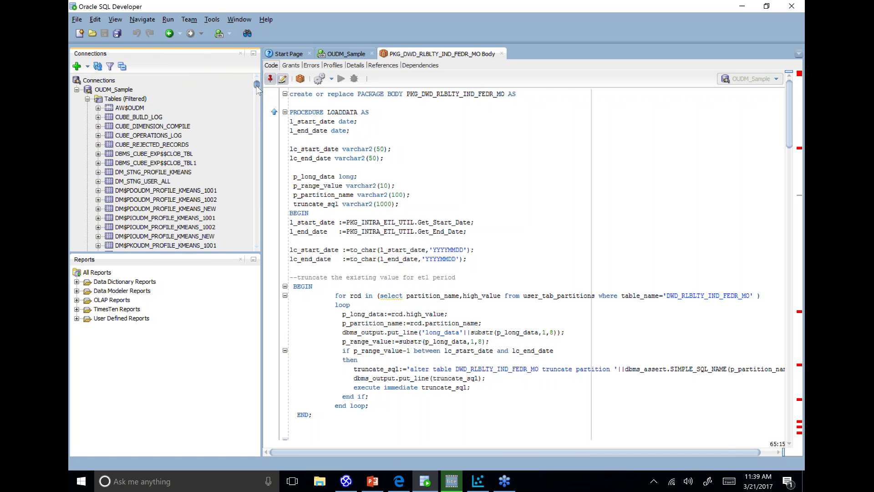
left_click(88, 99)
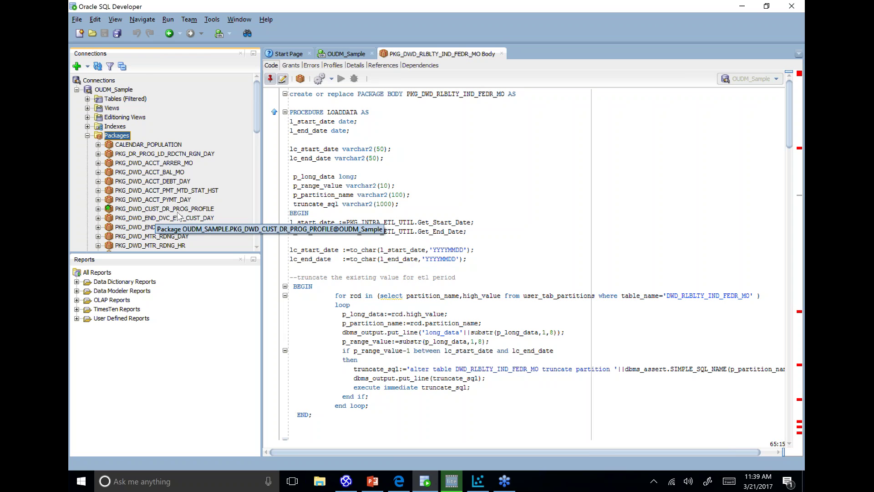
scroll(257, 132, "down", 3)
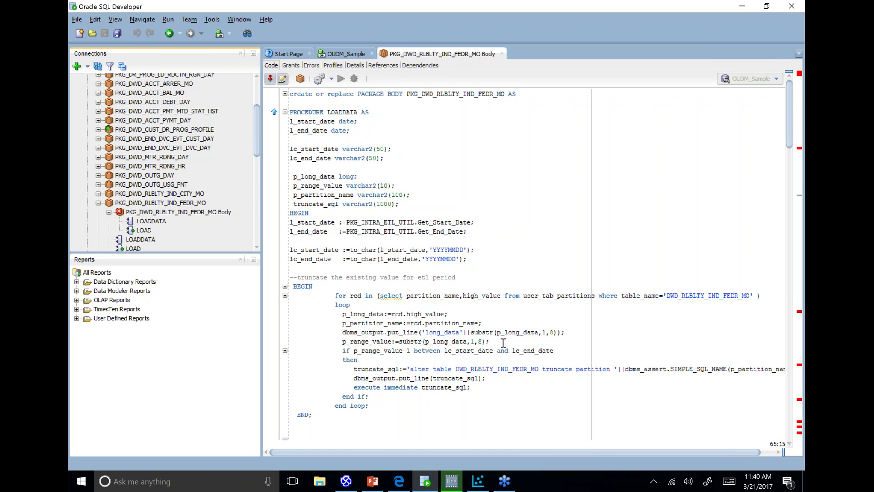
left_click(483, 482)
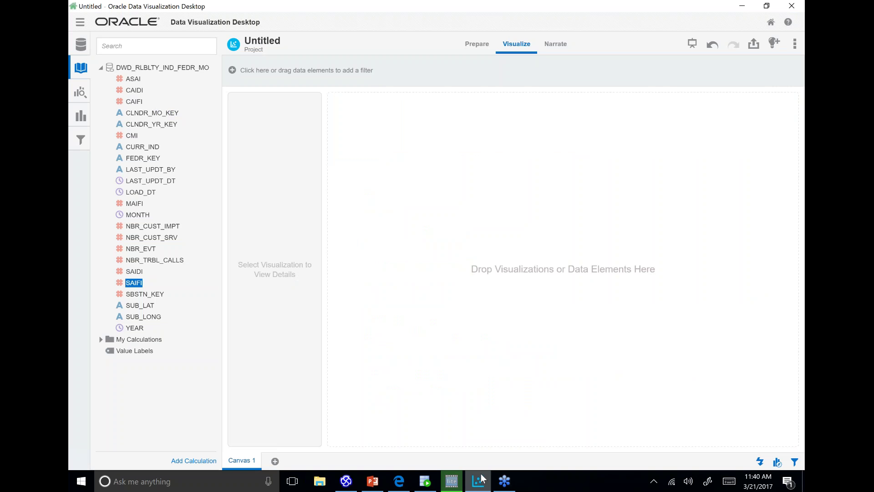
Step: Select then clear the DWD_RLBLTY_IND_FEDR_MO data set and show the visualization types
left_click(195, 72)
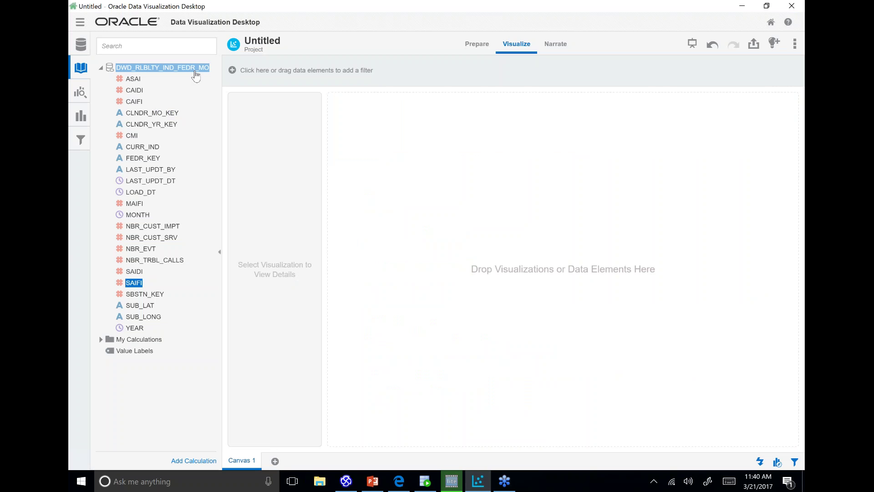
left_click(163, 71)
left_click(162, 71)
left_click(162, 71)
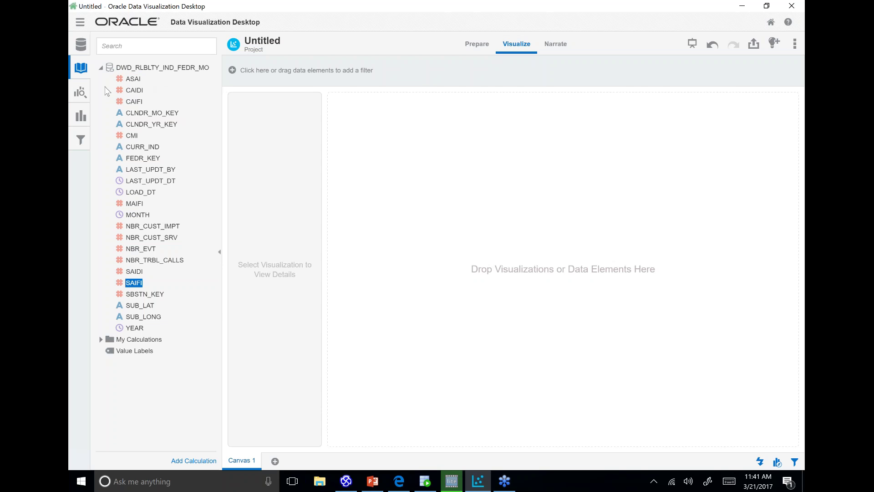
left_click(80, 117)
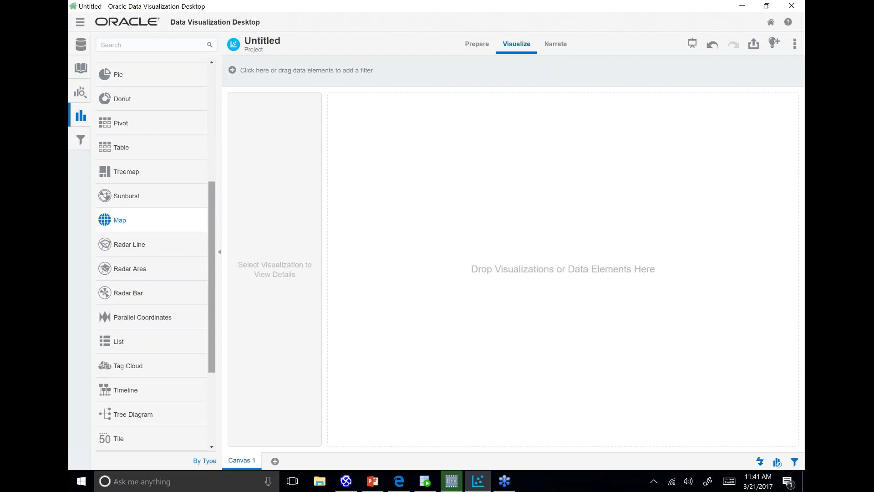
Step: Add a Stacked Bar chart: SAIFI as values, CLNDR_MO_KEY on the x-axis, coloured by FEDR_KEY
left_click_drag(212, 187, 218, 73)
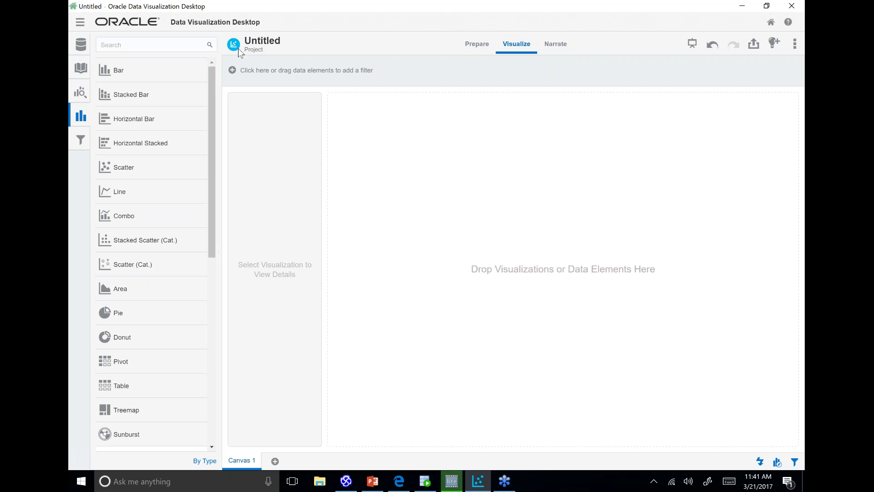
left_click_drag(112, 94, 407, 170)
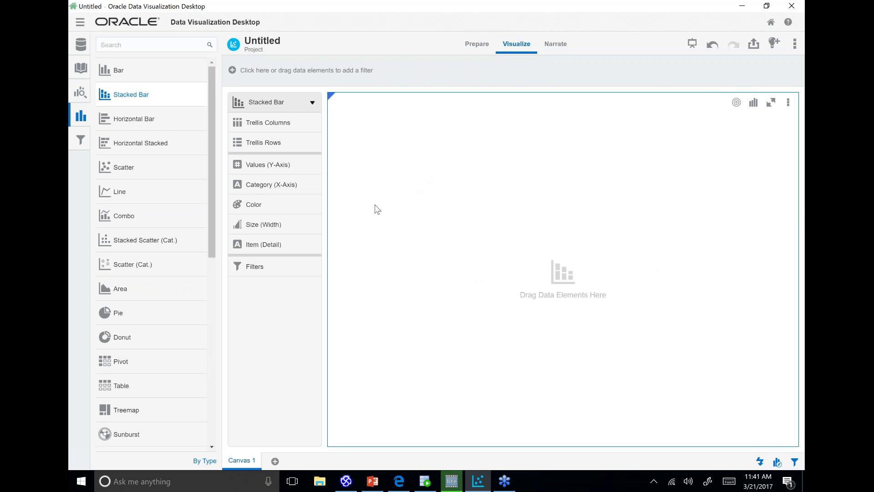
left_click(81, 78)
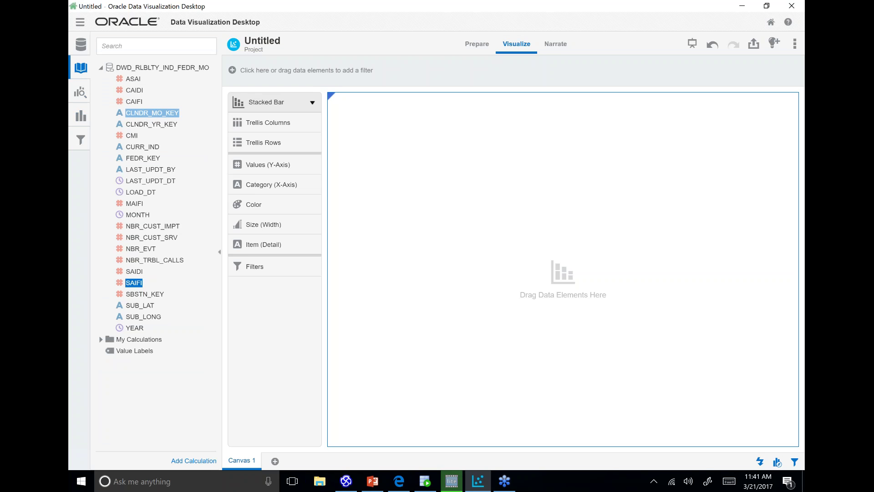
left_click_drag(140, 286, 283, 168)
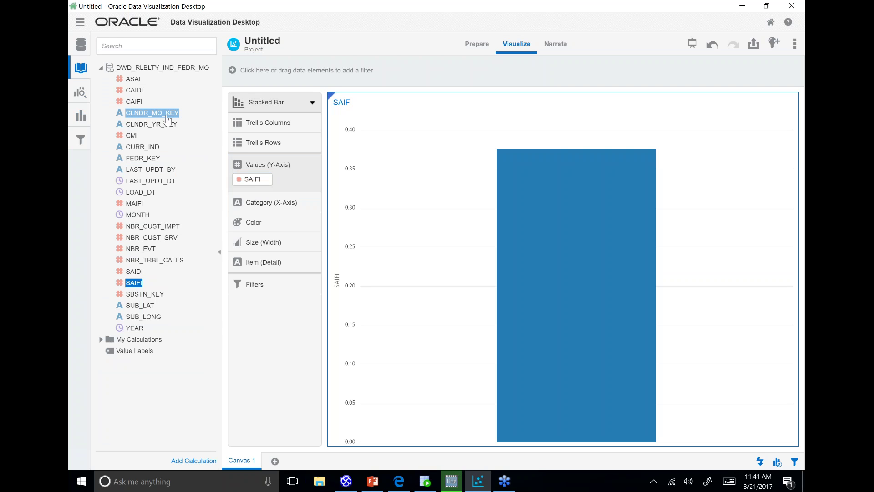
left_click_drag(168, 118, 258, 208)
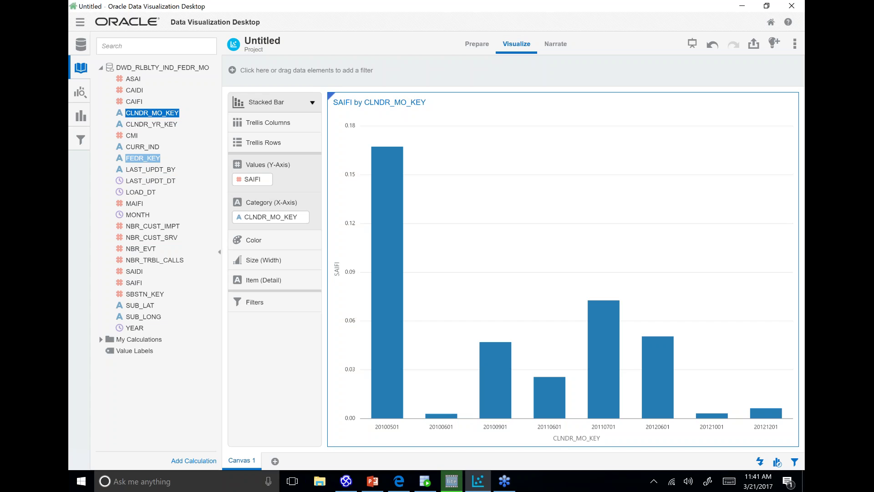
left_click_drag(148, 160, 269, 243)
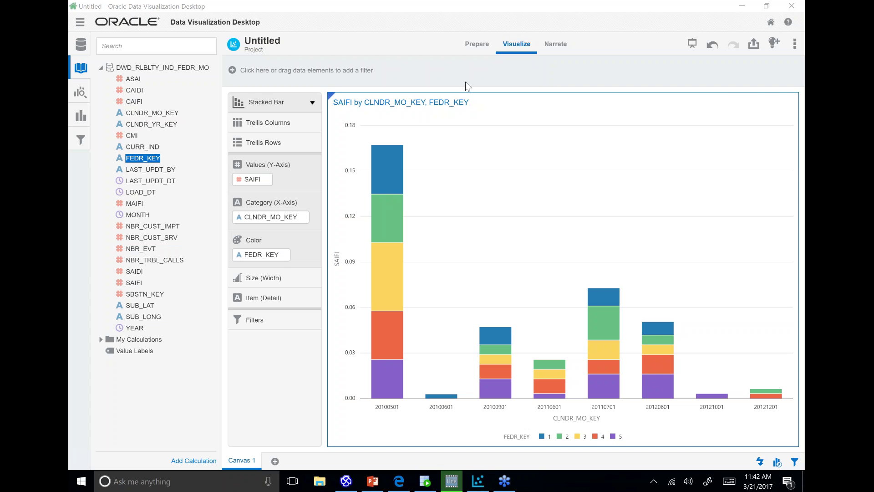
left_click(81, 115)
Step: Place a Map below the chart with SUB_LAT then SUB_LONG as Category (Geography)
scroll(202, 247, "down", 5)
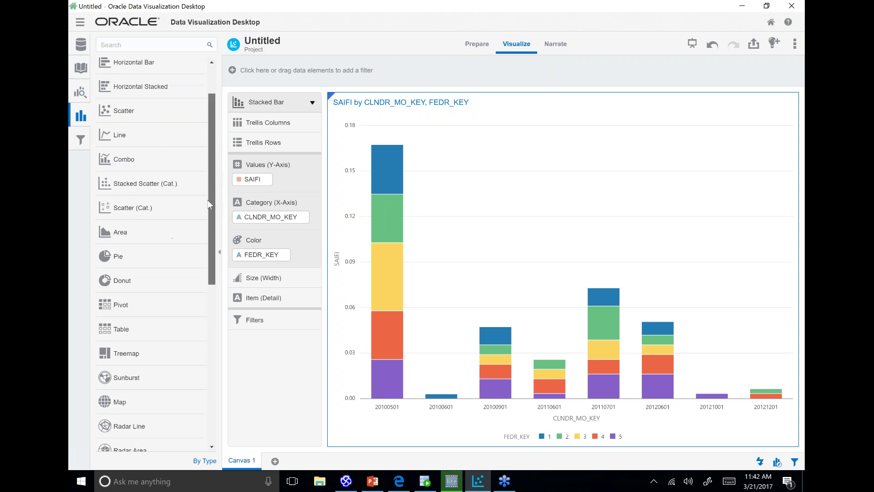
left_click_drag(200, 267, 412, 444)
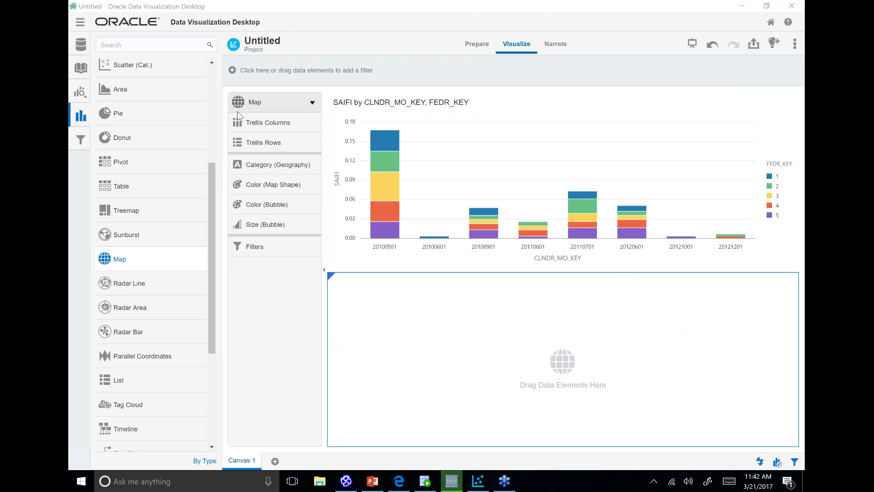
left_click(82, 69)
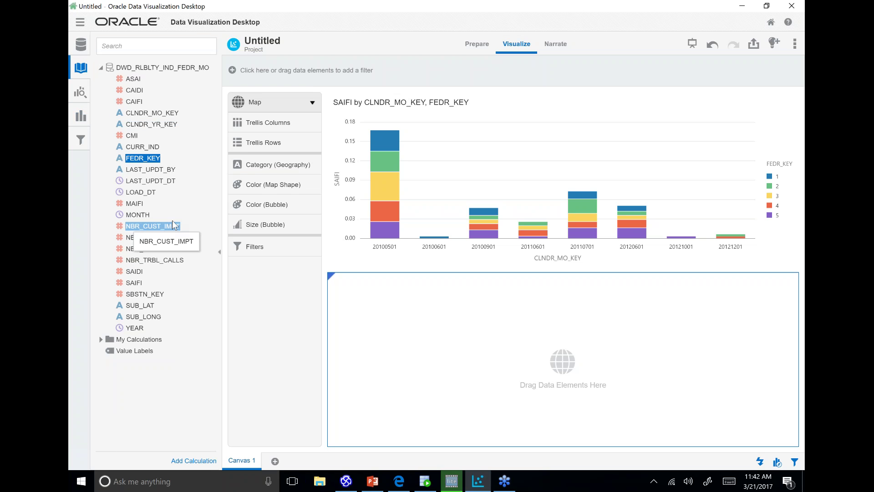
left_click_drag(152, 307, 280, 169)
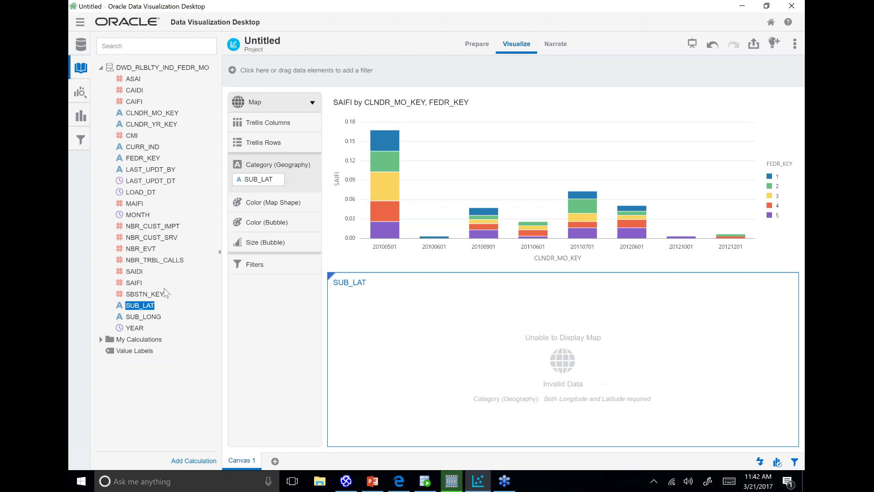
left_click_drag(147, 321, 293, 182)
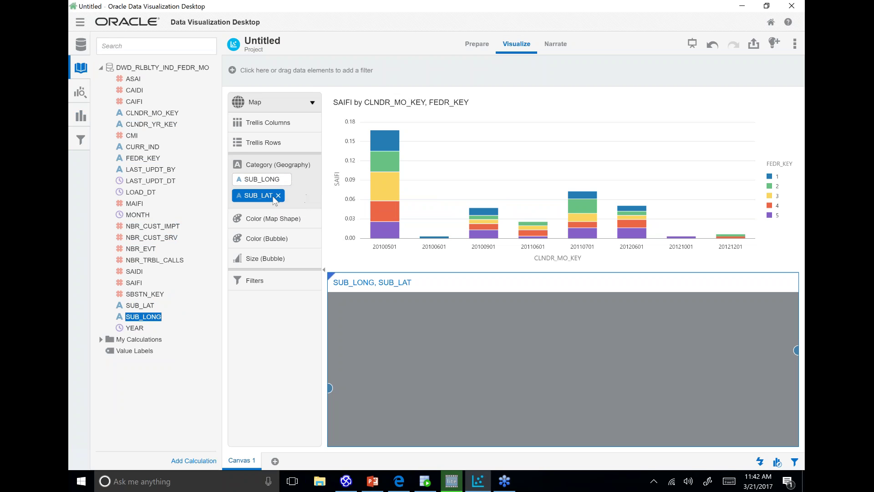
left_click_drag(273, 196, 274, 178)
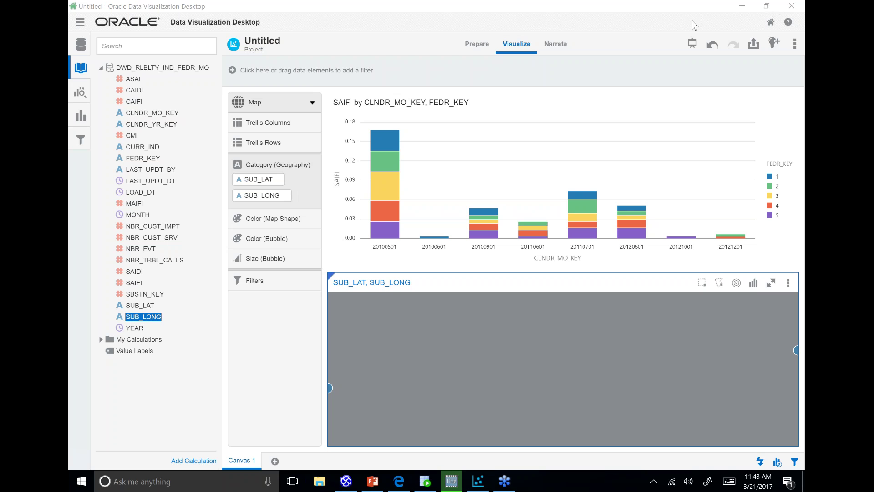
Step: Change the map's Background Map from Thematic to Oracle Maps in its properties
left_click(789, 283)
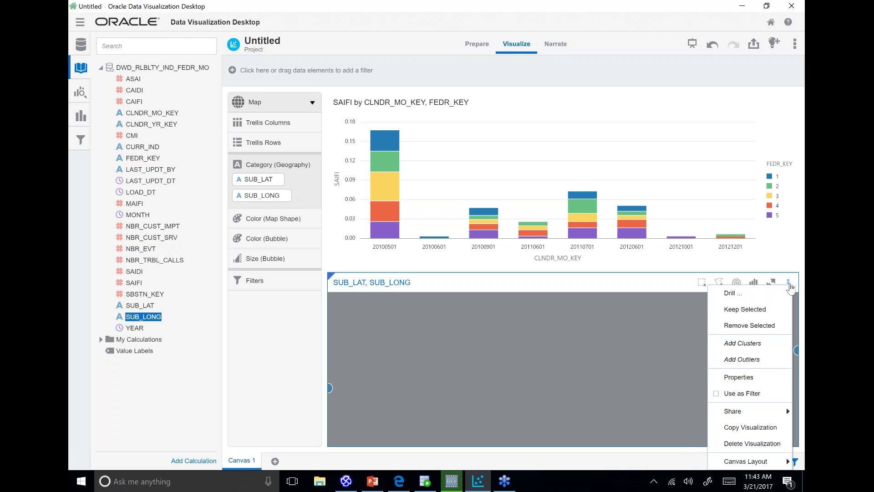
left_click(764, 384)
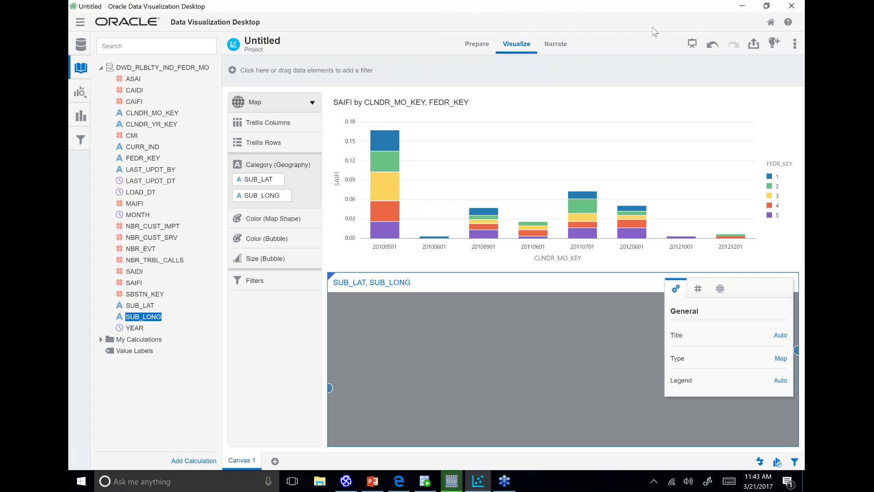
left_click(781, 358)
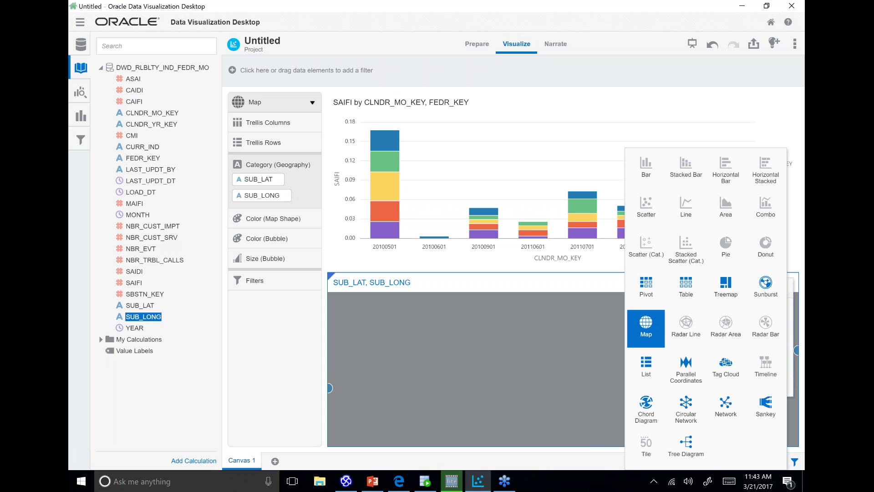
left_click(612, 360)
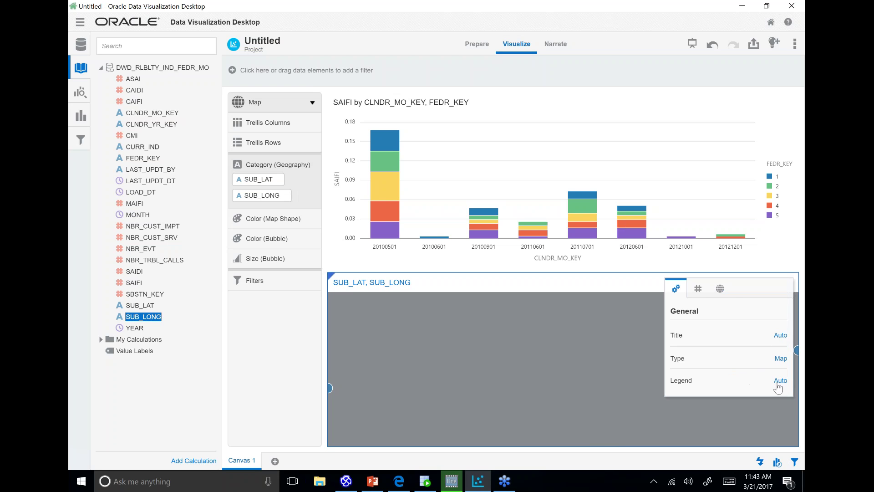
left_click(720, 288)
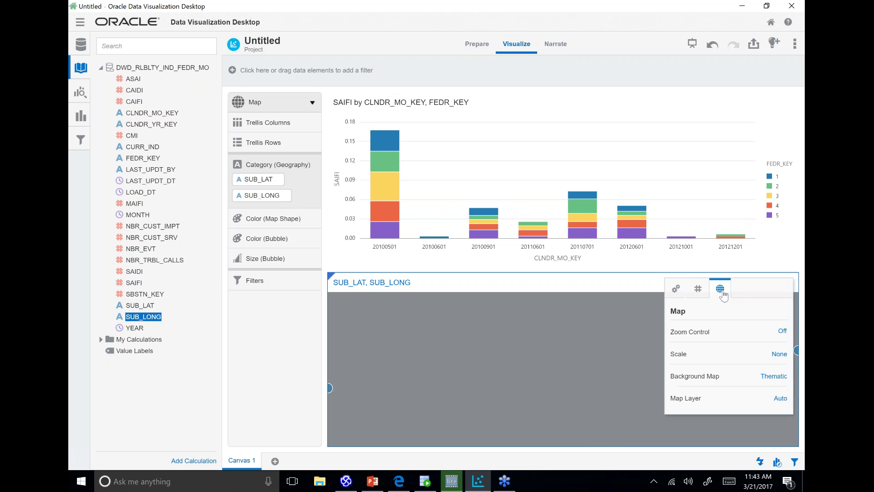
left_click(772, 377)
left_click(769, 430)
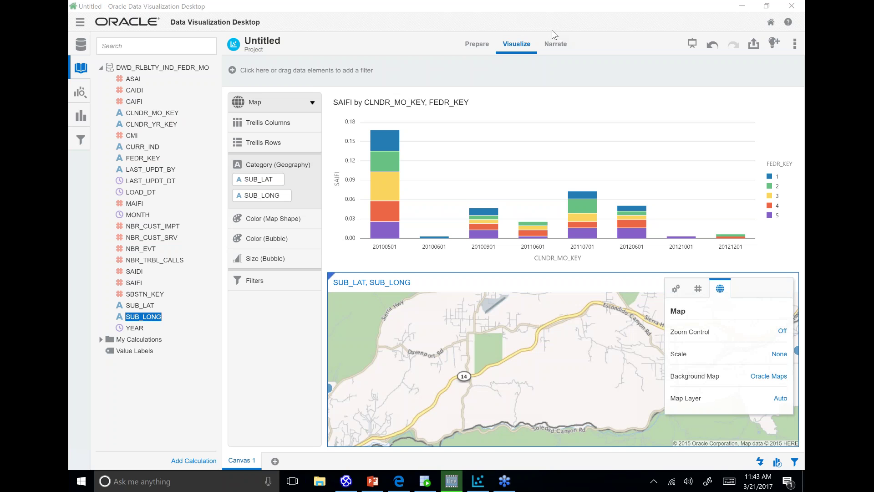
left_click(548, 390)
scroll(551, 385, "down", 1)
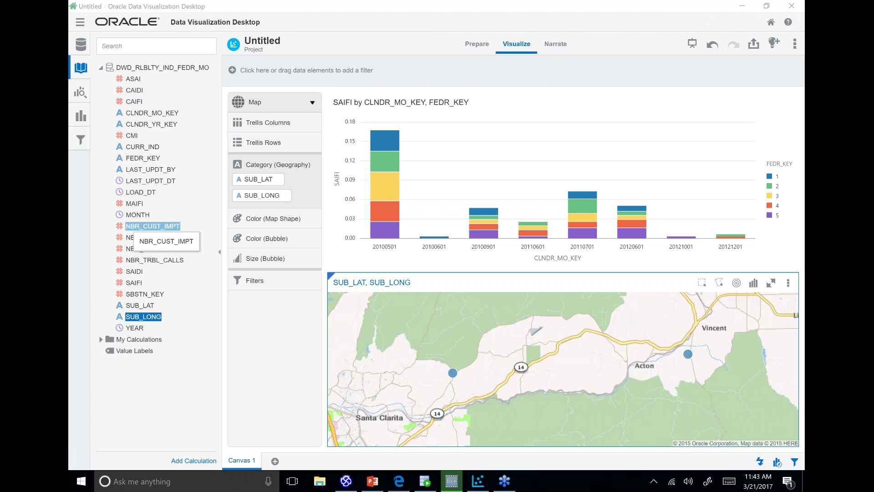
Step: Colour map shapes by NBR_CUST_IMPT and bubbles by SAIFI, then show PowerPoint's Demo Components slide
mouse_move(173, 228)
left_mouse_down()
mouse_move(244, 235)
mouse_move(245, 224)
left_mouse_up()
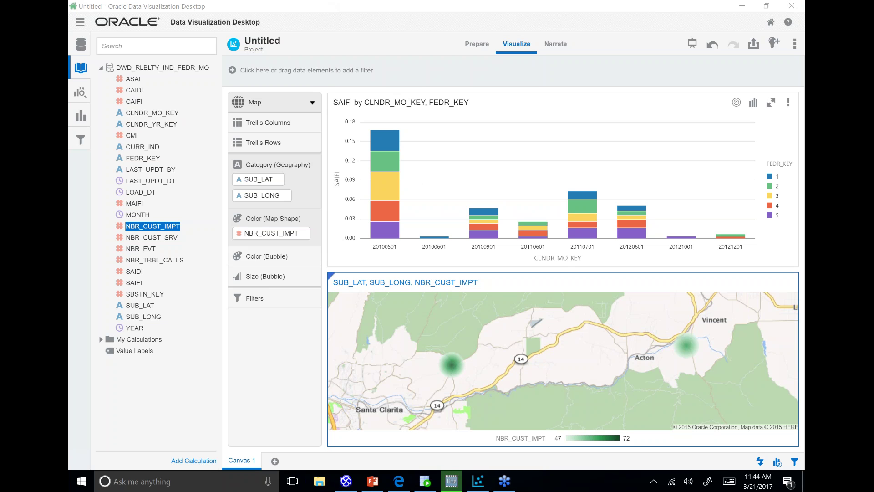
left_click_drag(130, 286, 258, 260)
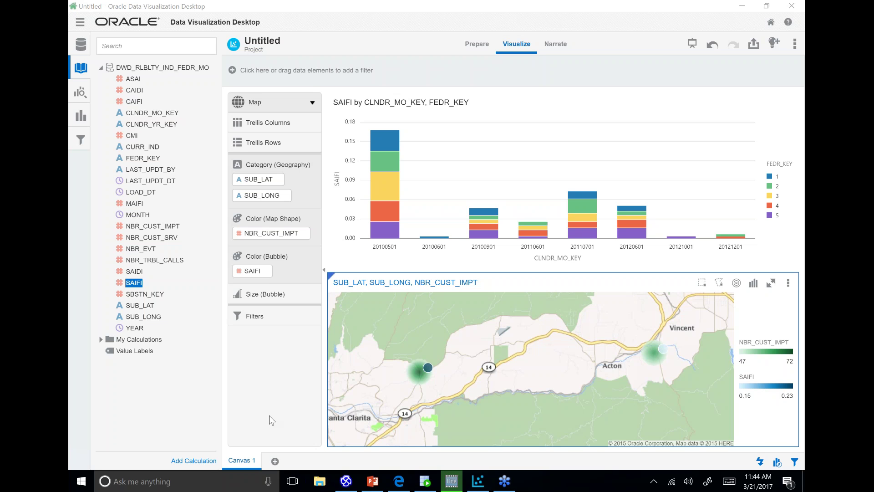
left_click(139, 272, "ctrl")
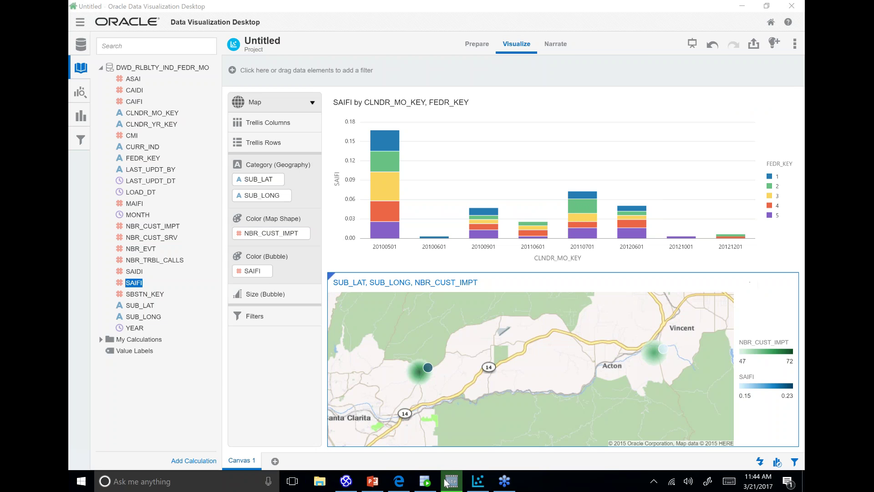
left_click(376, 486)
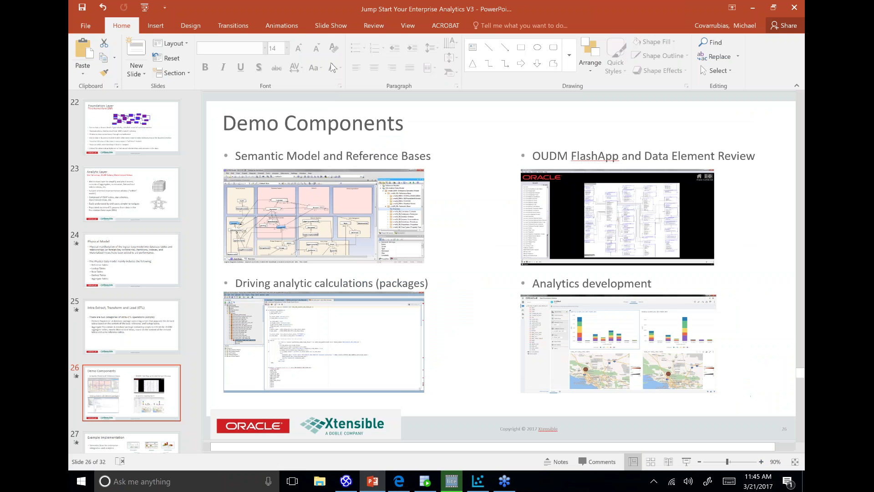